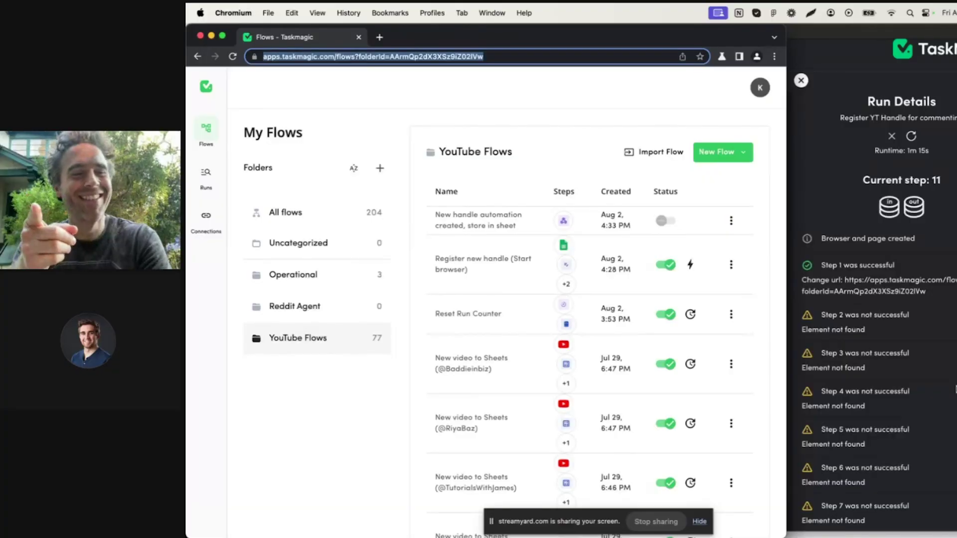
Import yt-template.json as a new flow.
key(Return)
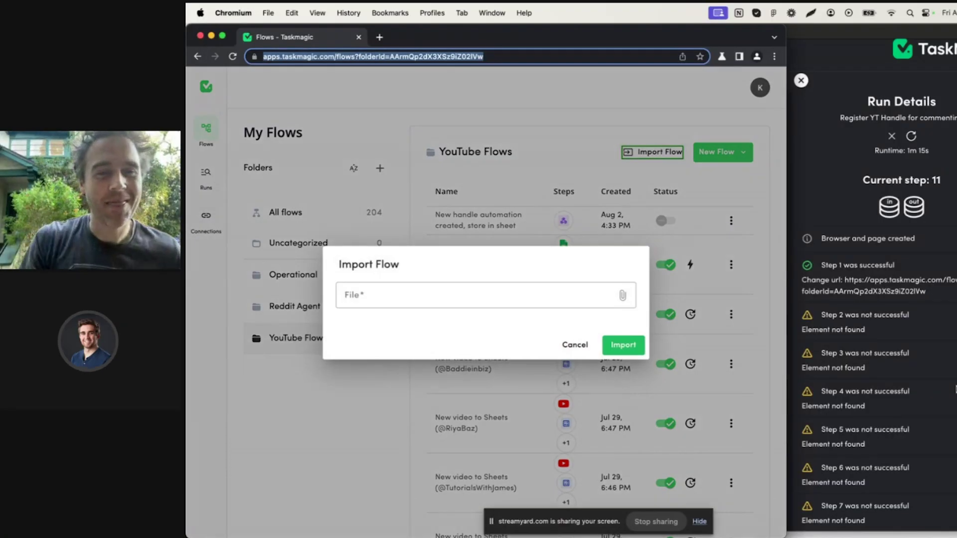
key(Return)
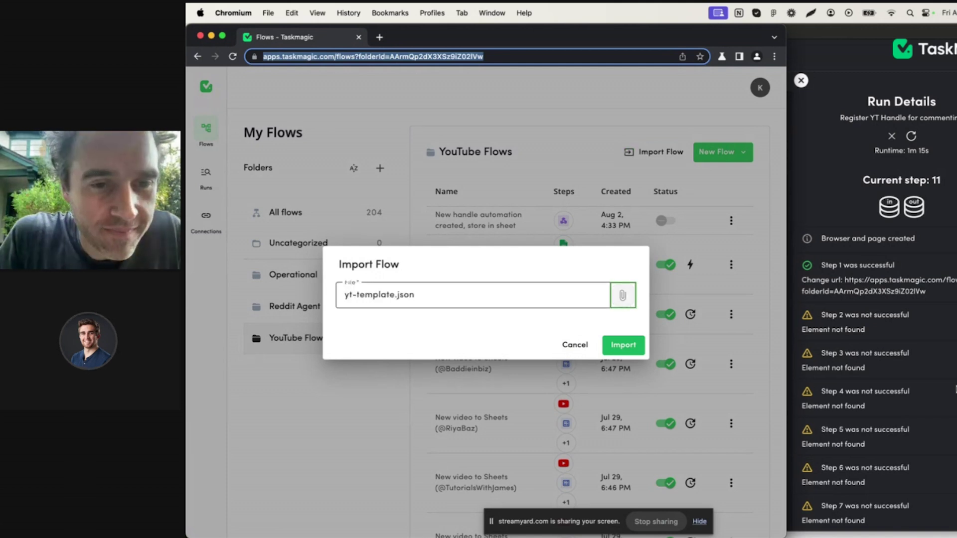
key(Tab)
key(Return)
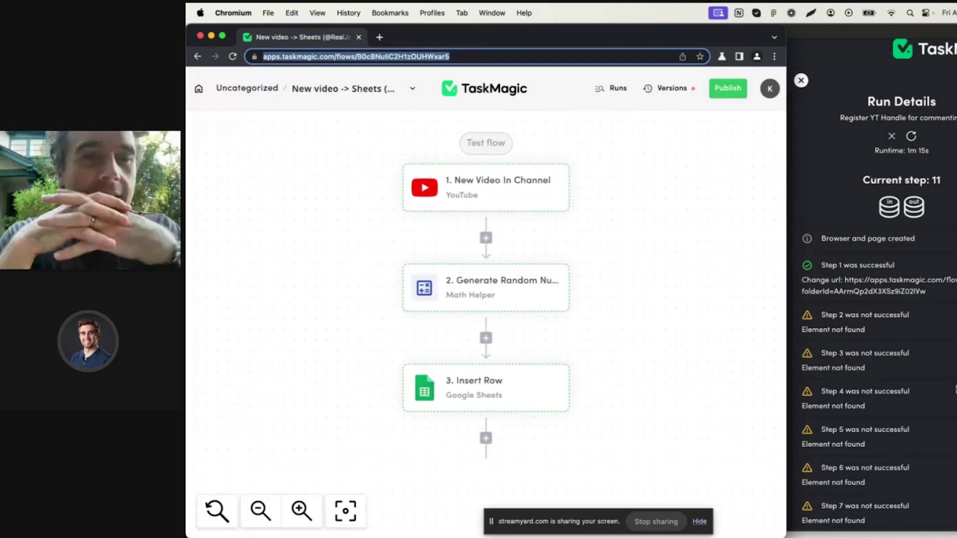
key(Return)
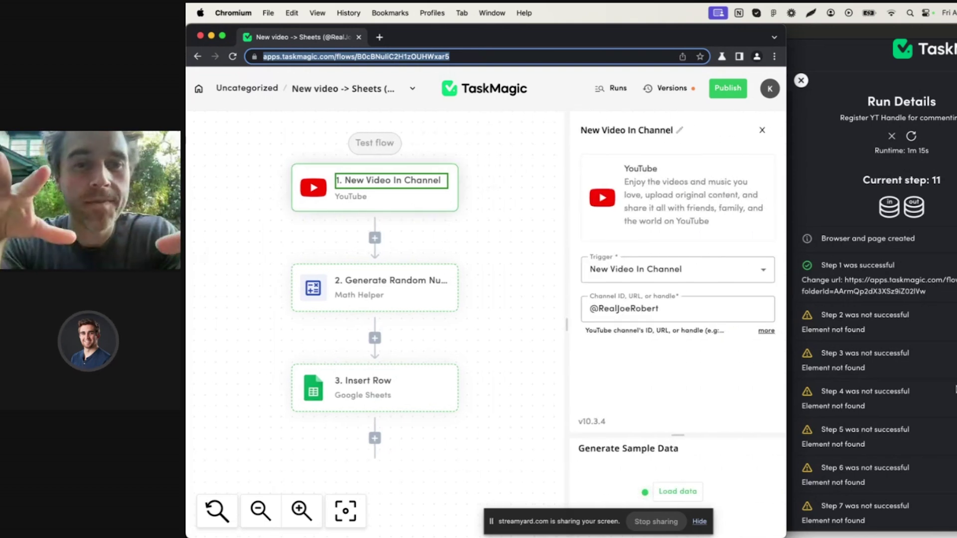
key(Tab)
key(BackSpace)
text(@itsedaxe)
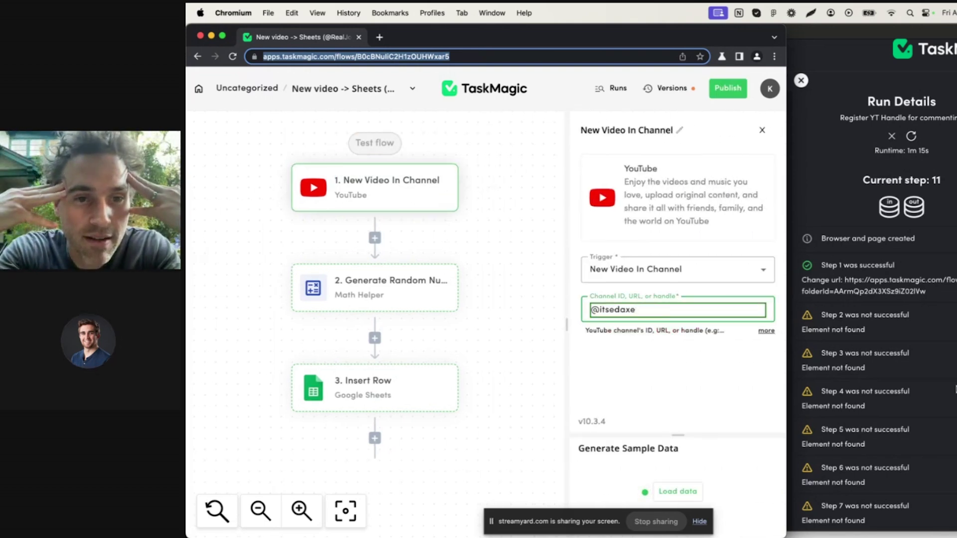
key(Tab)
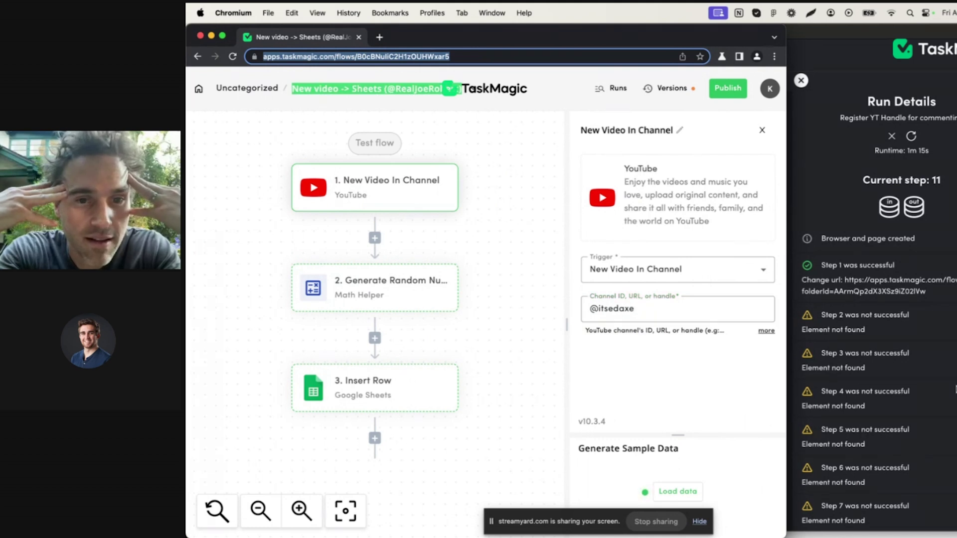
key(BackSpace)
text(New video to Sheets (@itsedaxe))
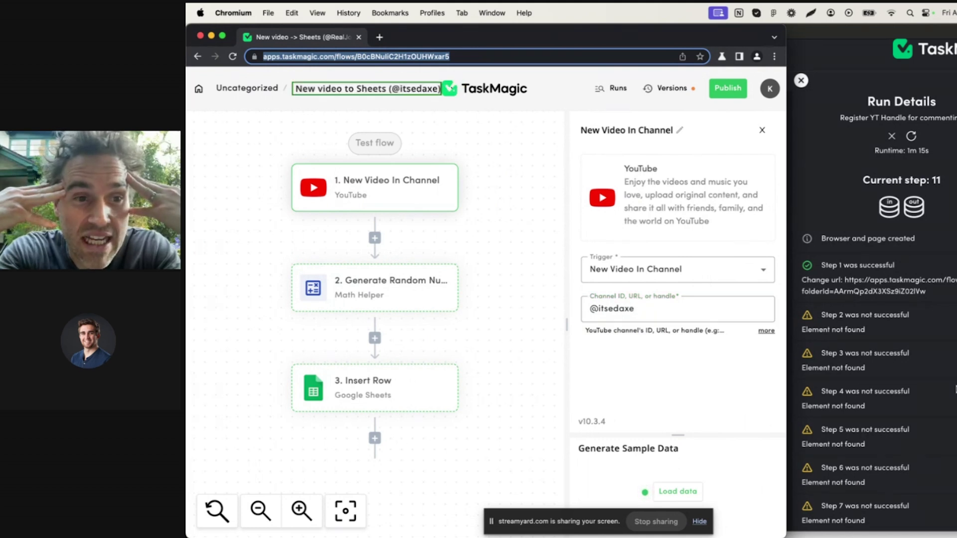
key(Return)
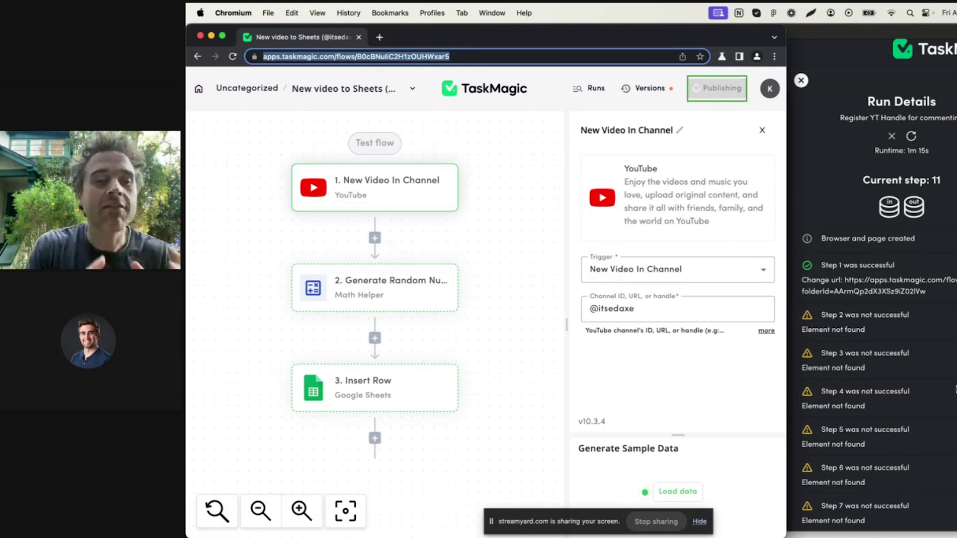
Close Run Details in the TaskMagic desktop app to show Traffic Control, then return to the browser.
click(857, 122)
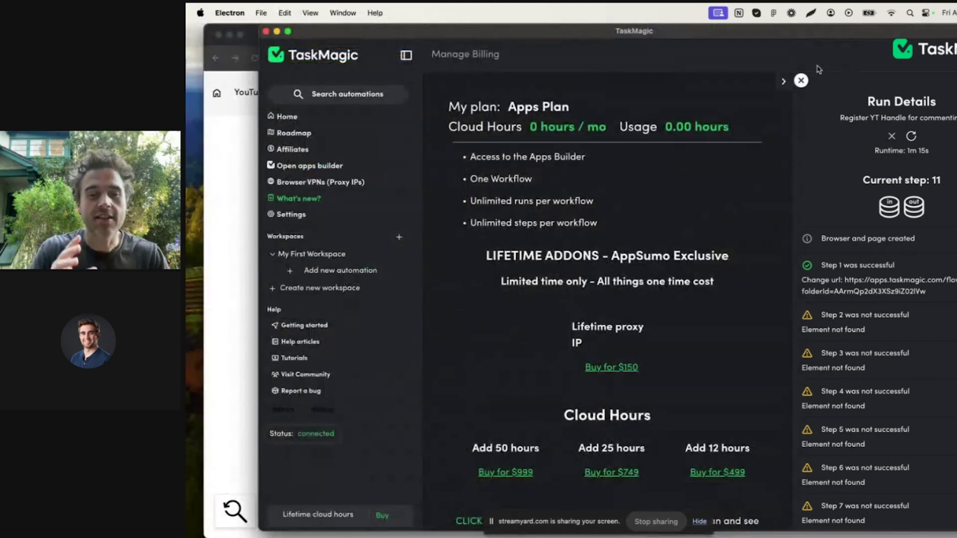
click(799, 82)
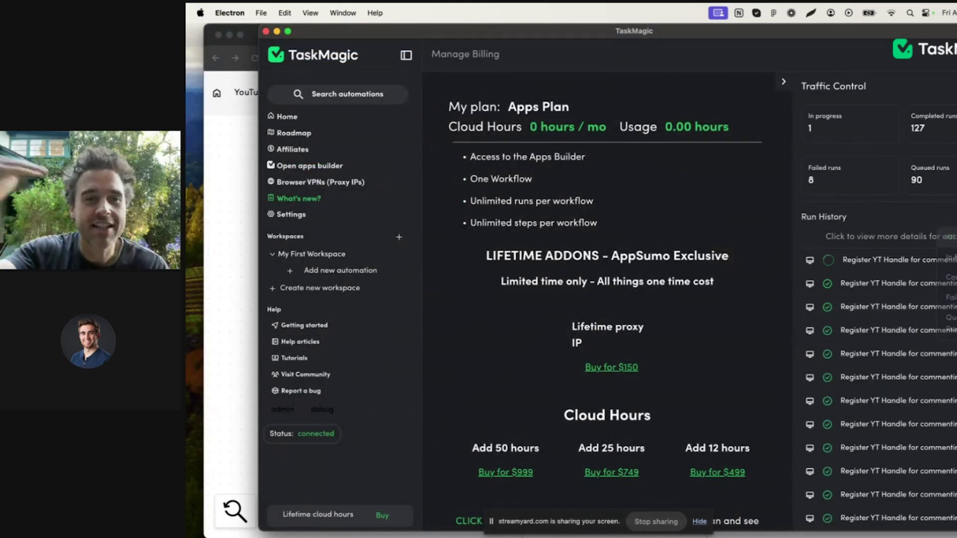
key(super+Tab)
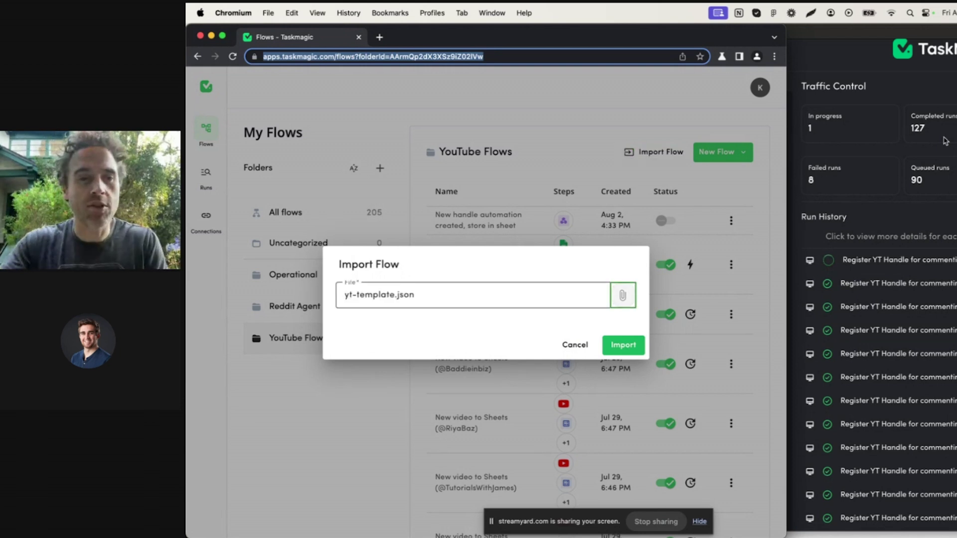
key(Tab)
key(Return)
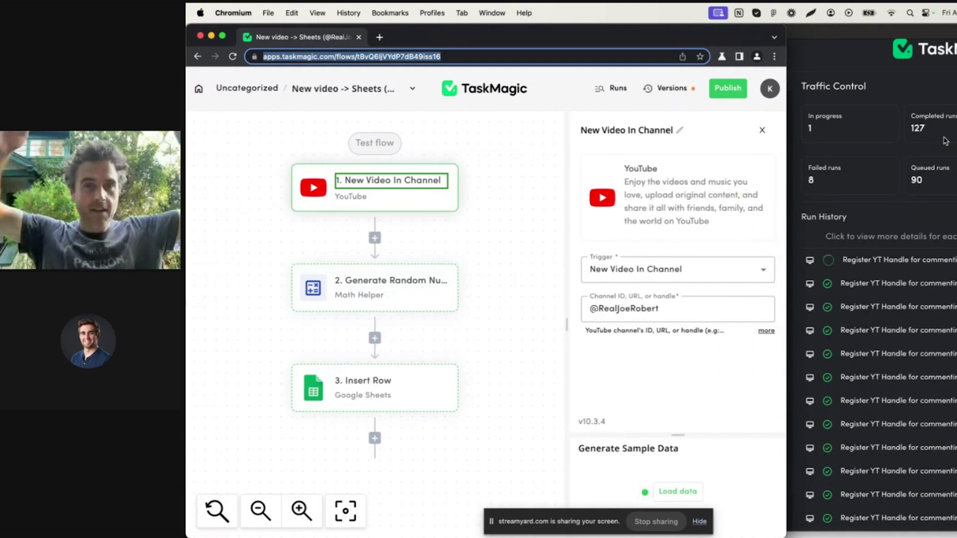
key(super+a)
key(BackSpace)
text(@TechnologyAdvice)
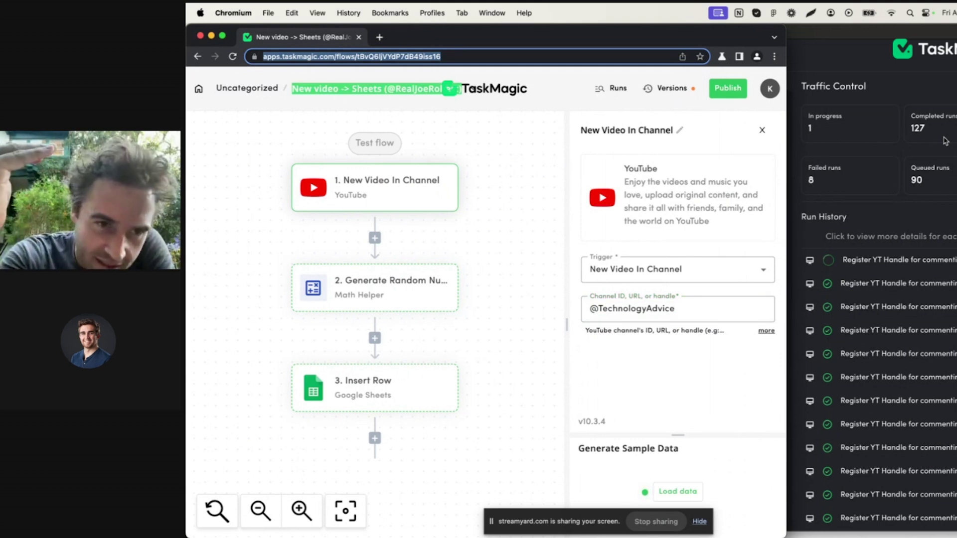
key(BackSpace)
key(super+v)
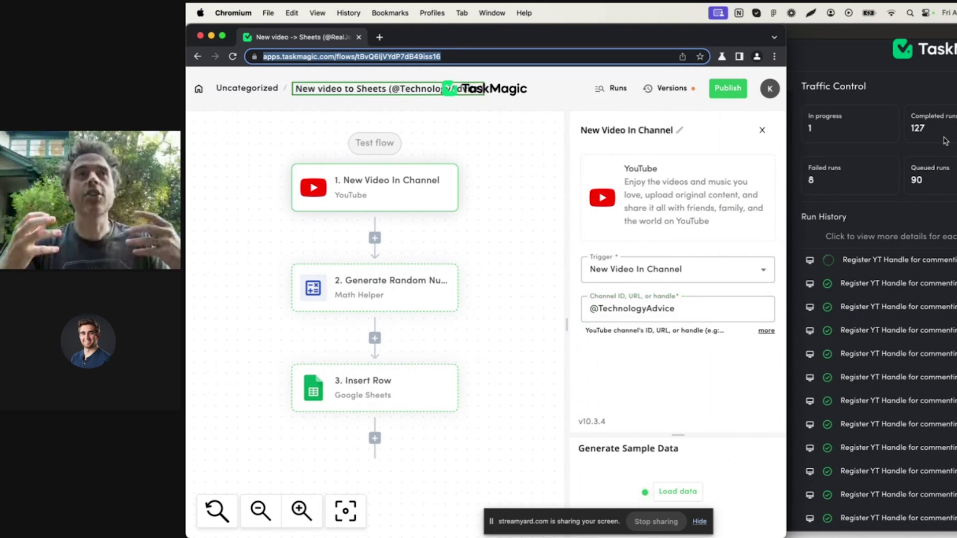
key(Return)
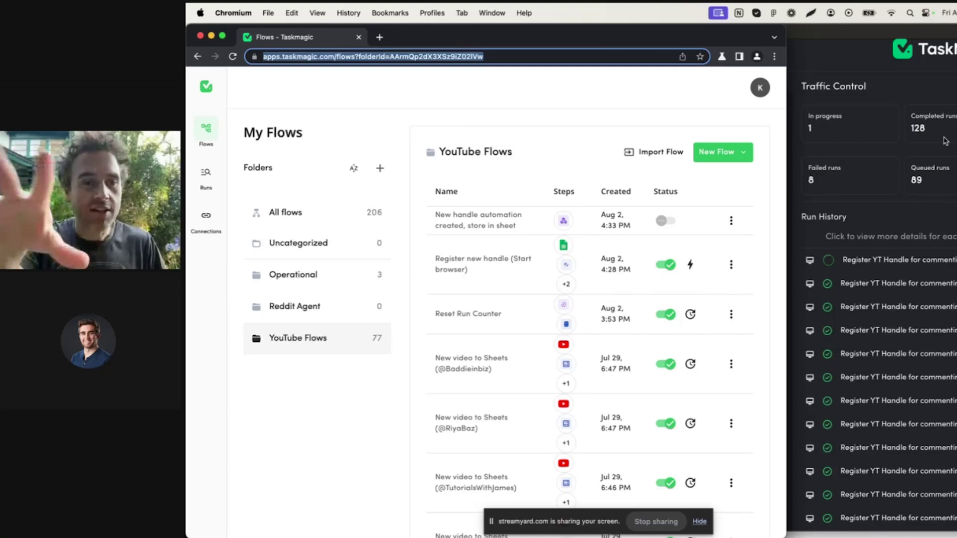
Import yt-template.json as another new flow.
key(Return)
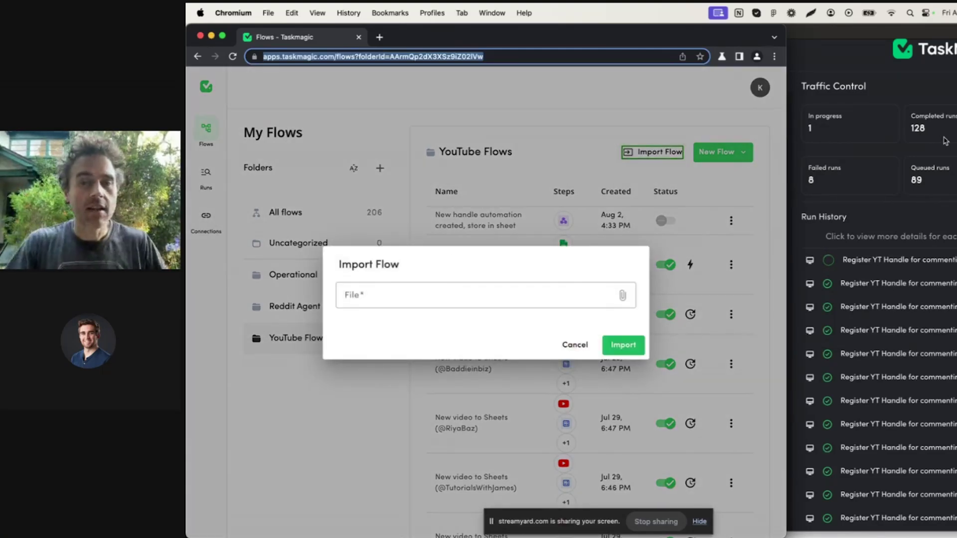
key(Tab)
key(Return)
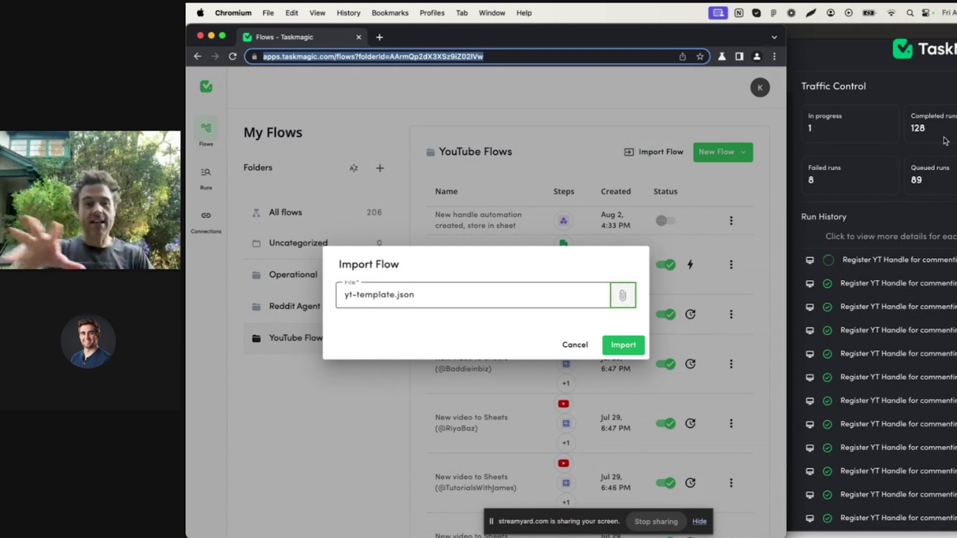
key(Tab)
key(Return)
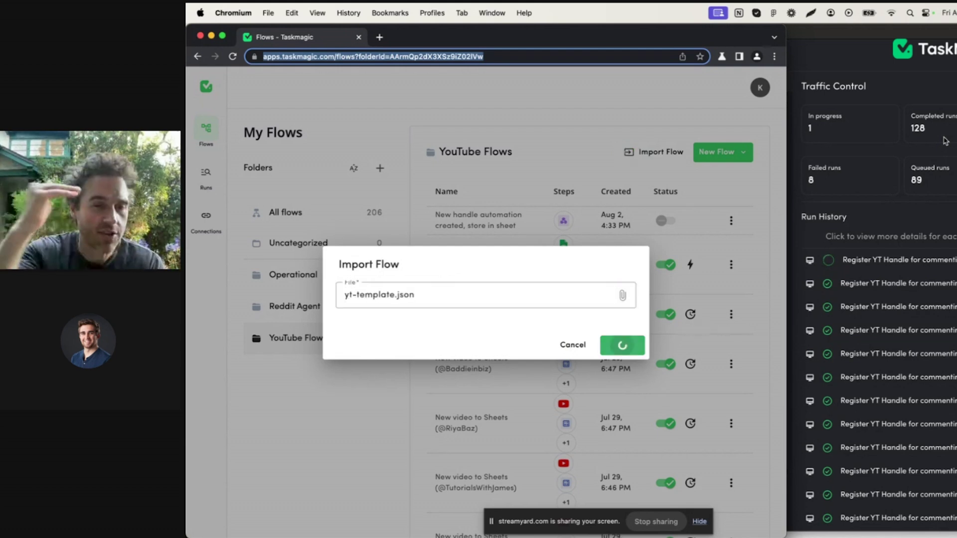
Replace the trigger's channel handle with the new channel's handle.
key(Tab)
key(Return)
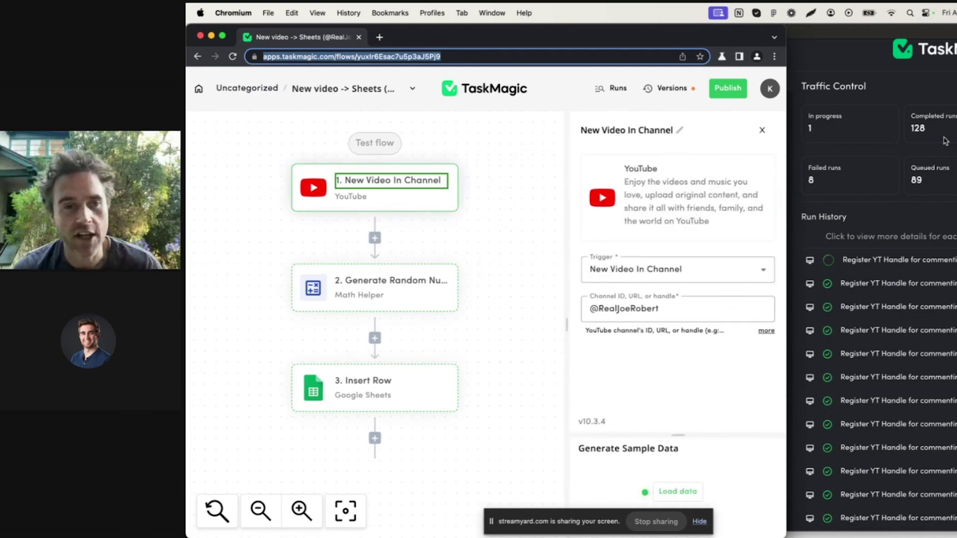
key(Tab)
key(BackSpace)
text(@DemetriPanici)
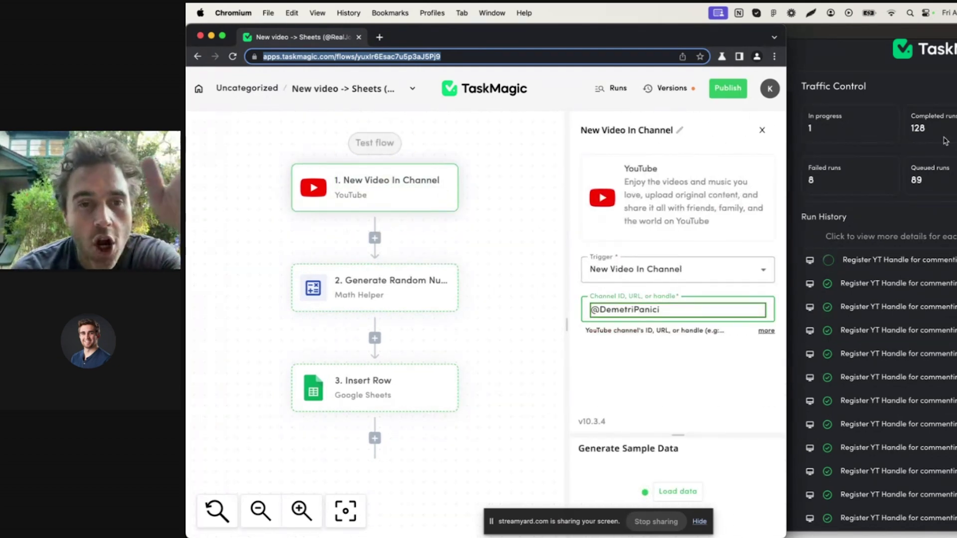
Rename the flow after the new channel.
key(Return)
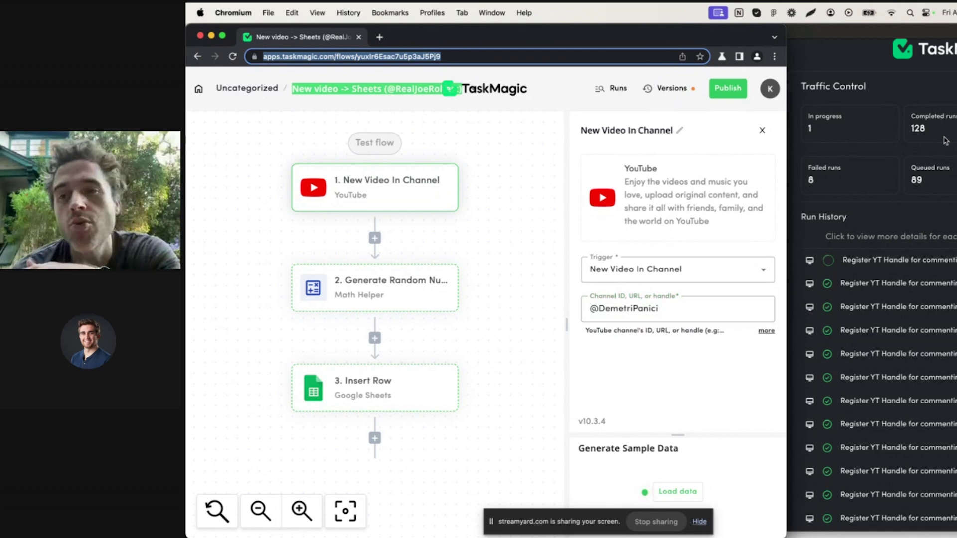
key(BackSpace)
text(New video to Sheets (@DemetriPanici))
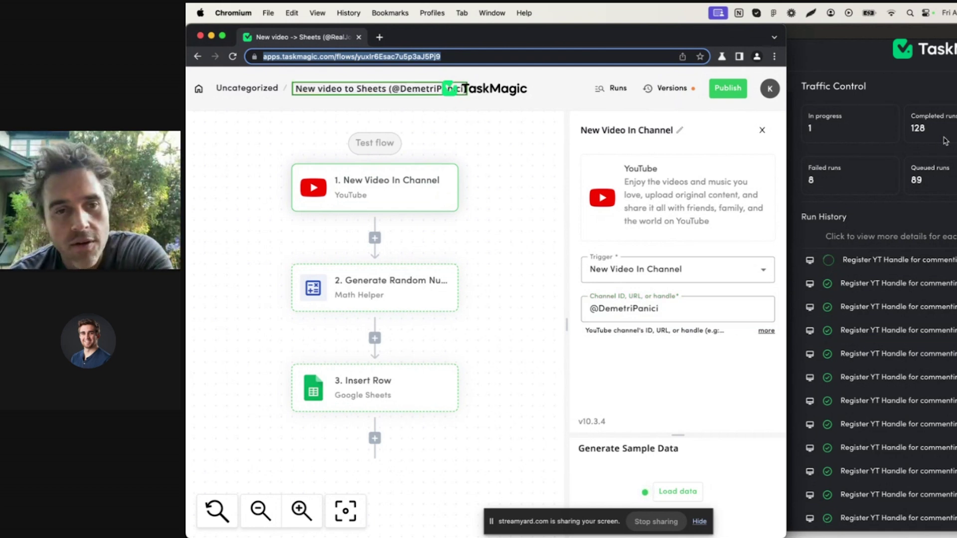
key(Return)
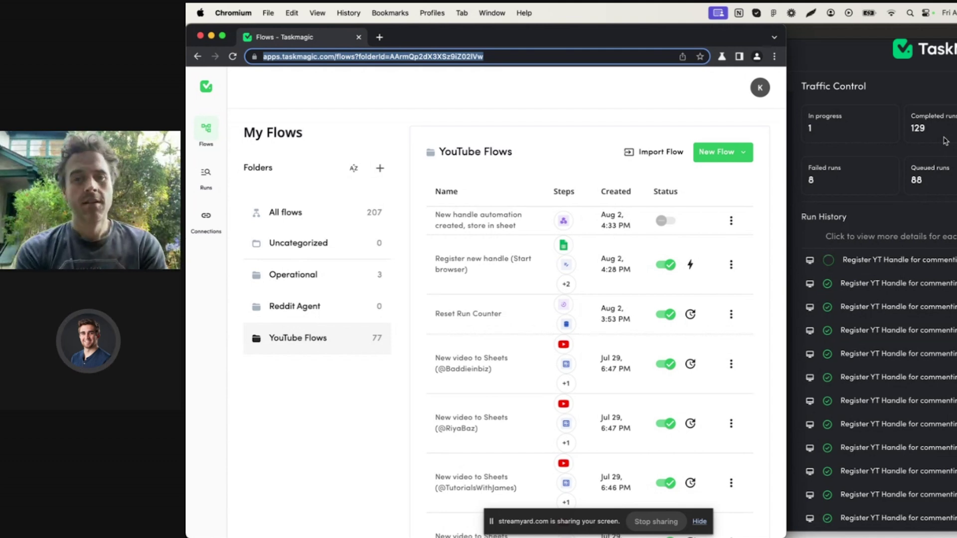
Import yt-template.json as a new flow.
click(653, 151)
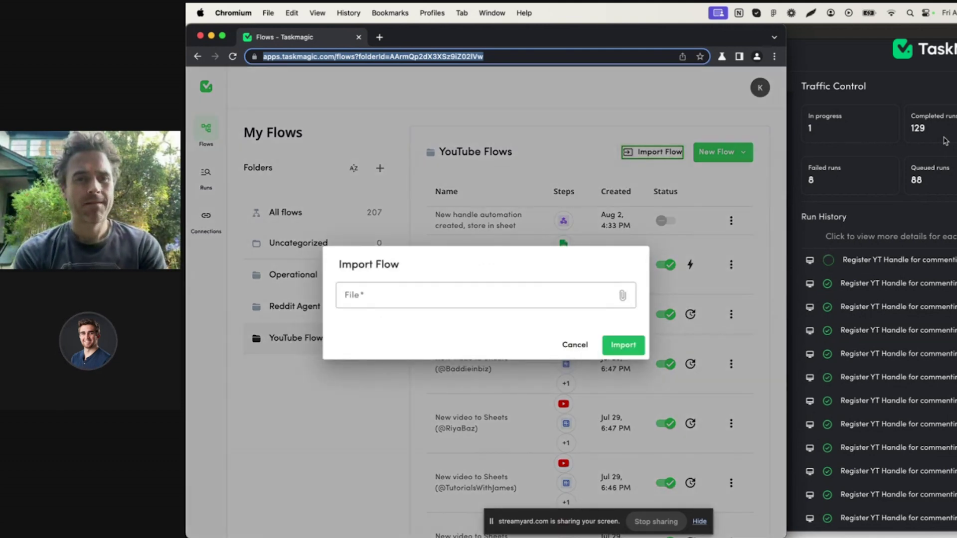
key(Return)
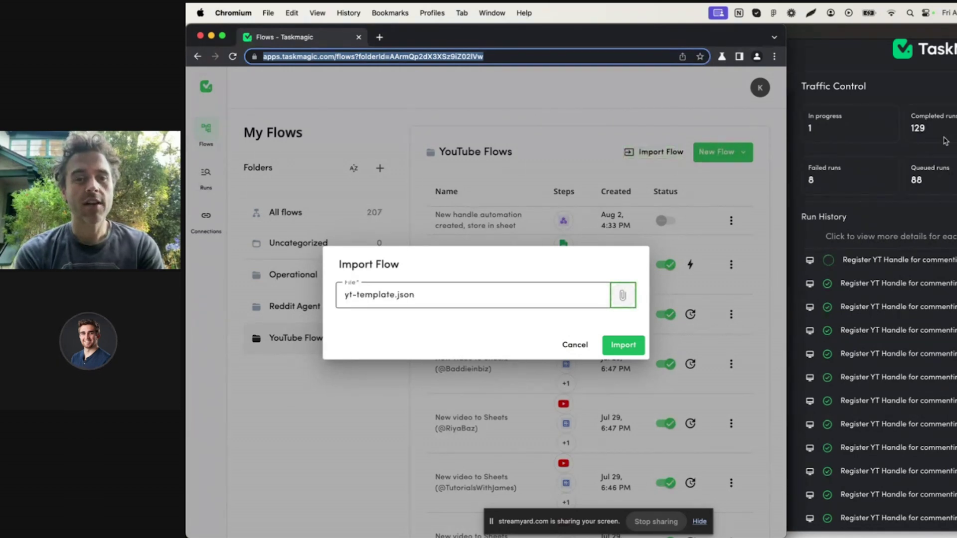
key(Tab)
key(Return)
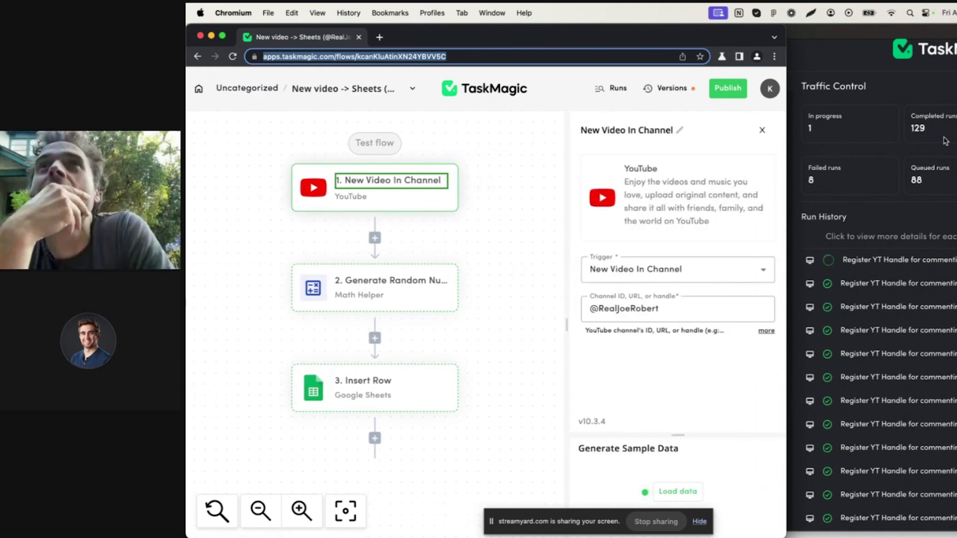
key(Tab)
key(BackSpace)
text(@XRayAutomation)
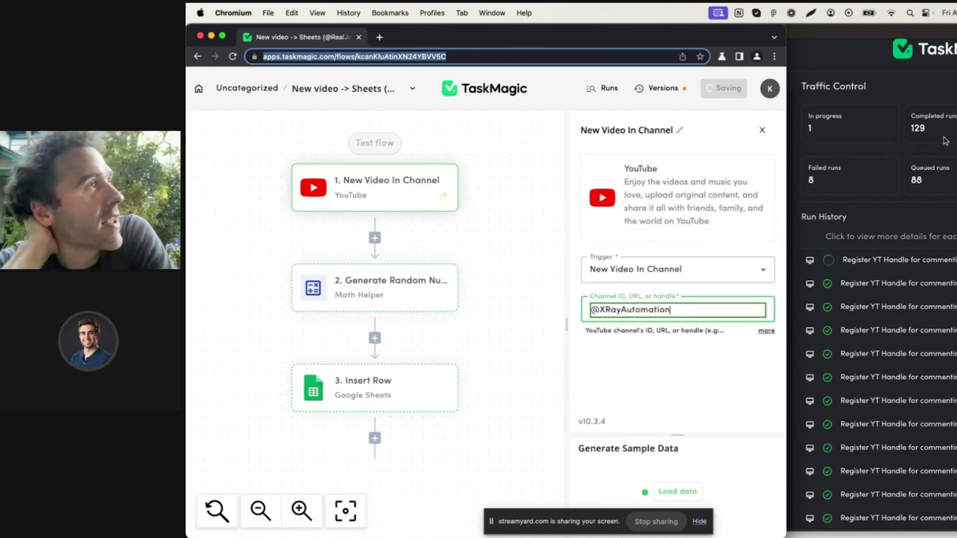
key(shift+Tab)
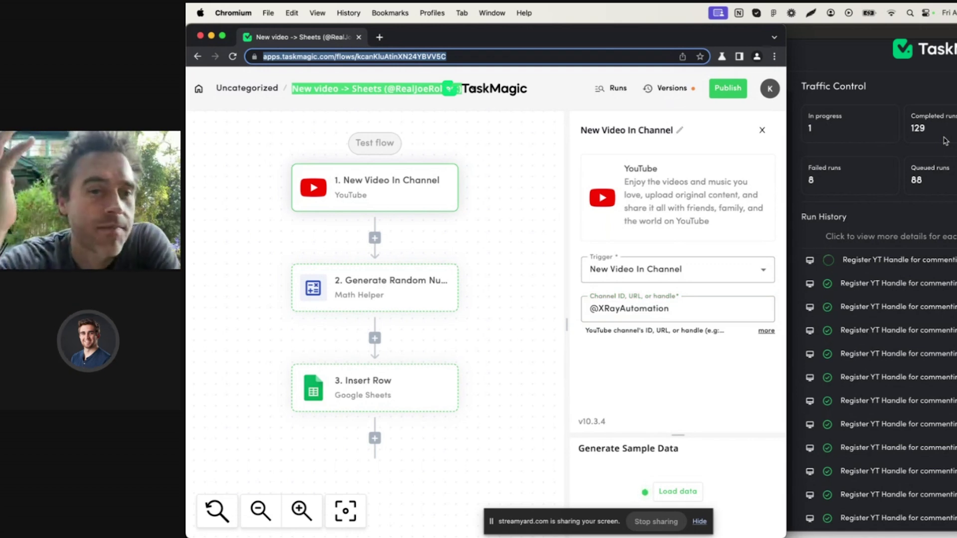
key(BackSpace)
text(New video to Sheets (@XRayAutomation))
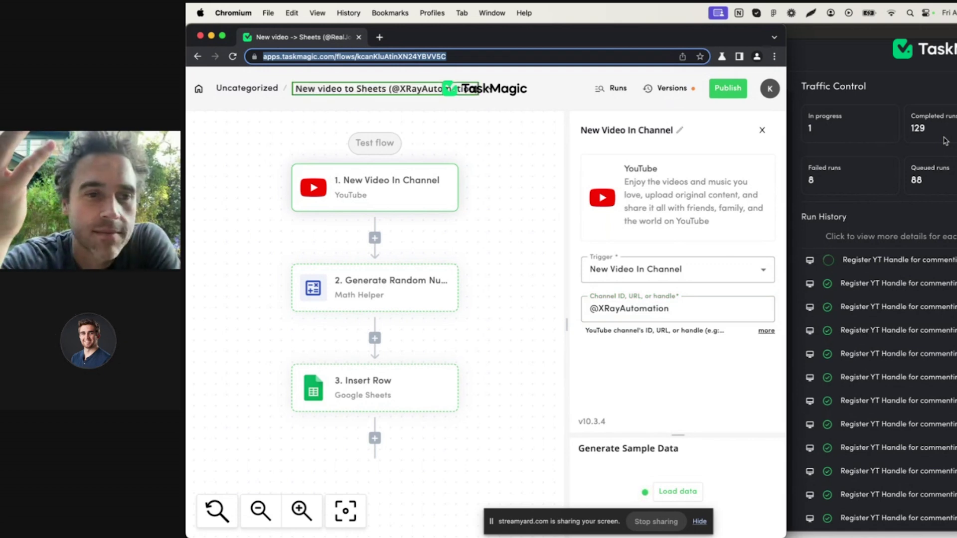
key(Return)
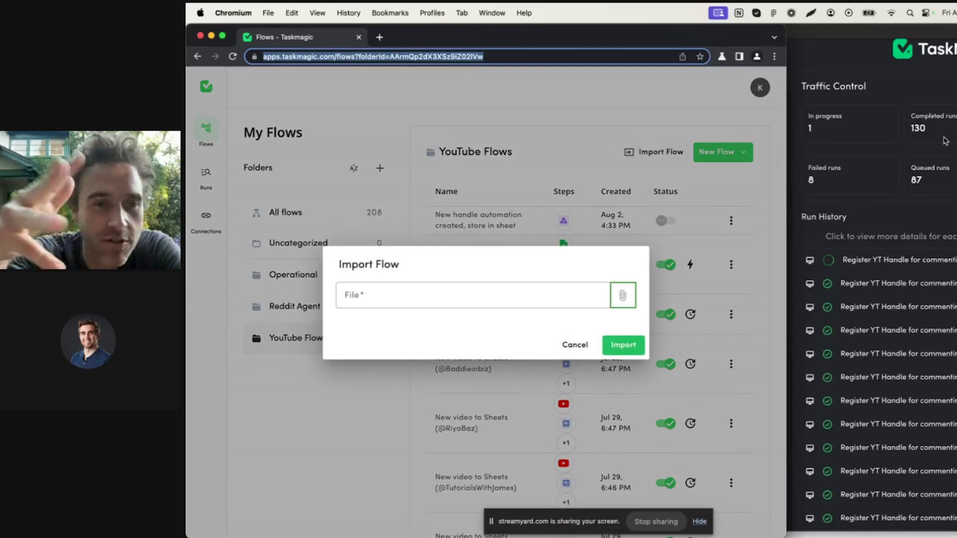
Import yt-template.json as a new flow.
key(Return)
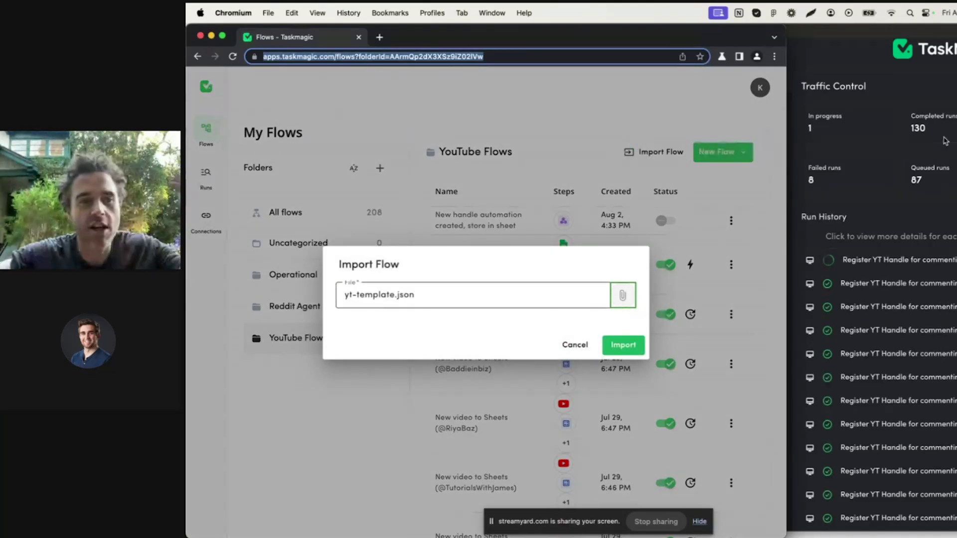
key(Tab)
key(Return)
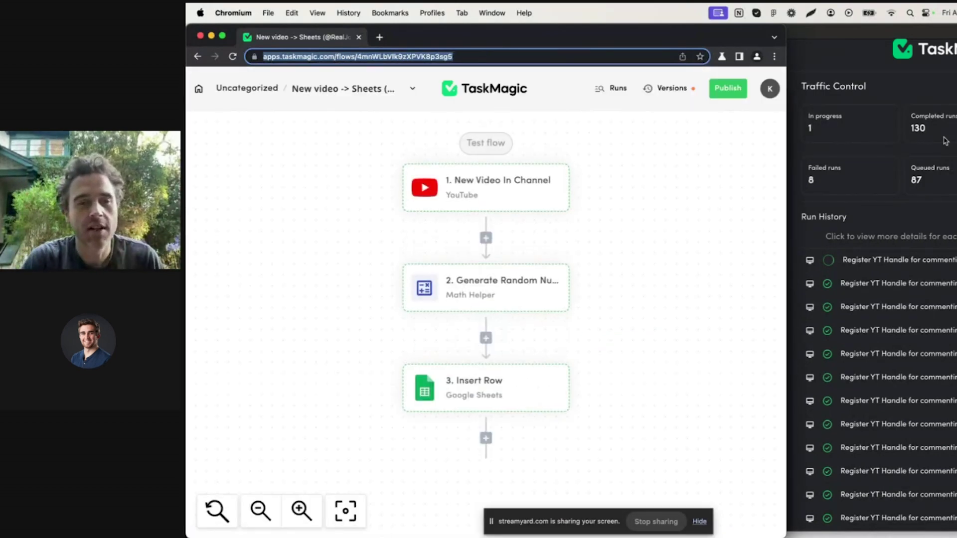
key(Tab)
key(Return)
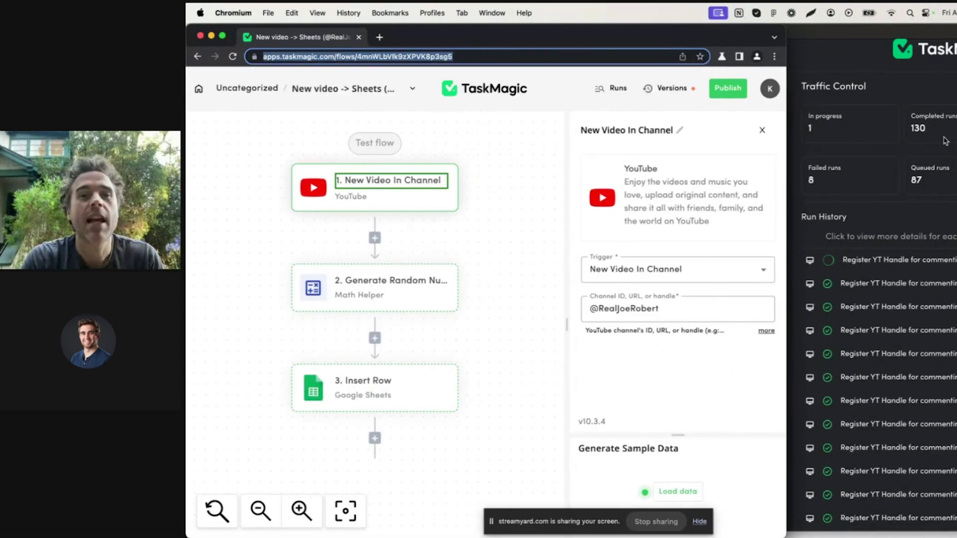
key(Tab)
key(BackSpace)
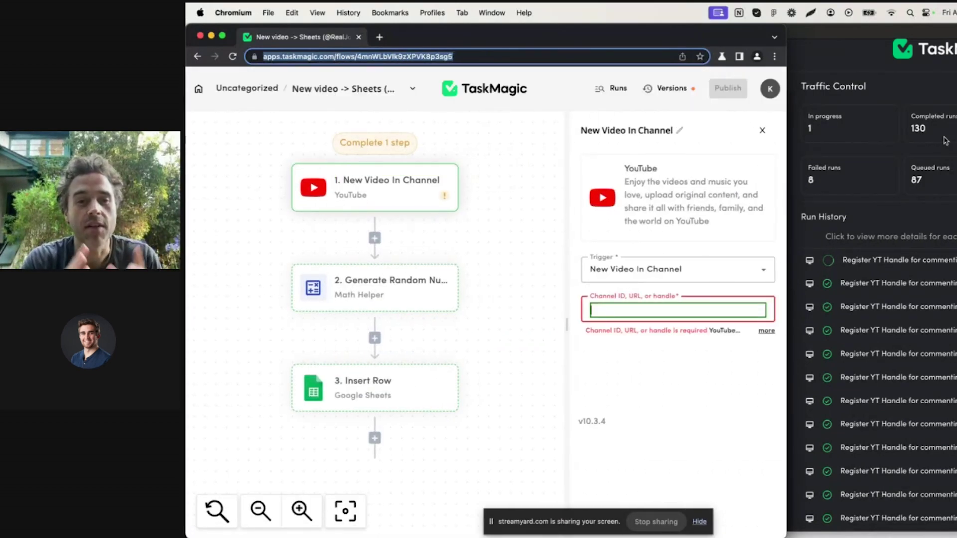
text(@leadgenjay)
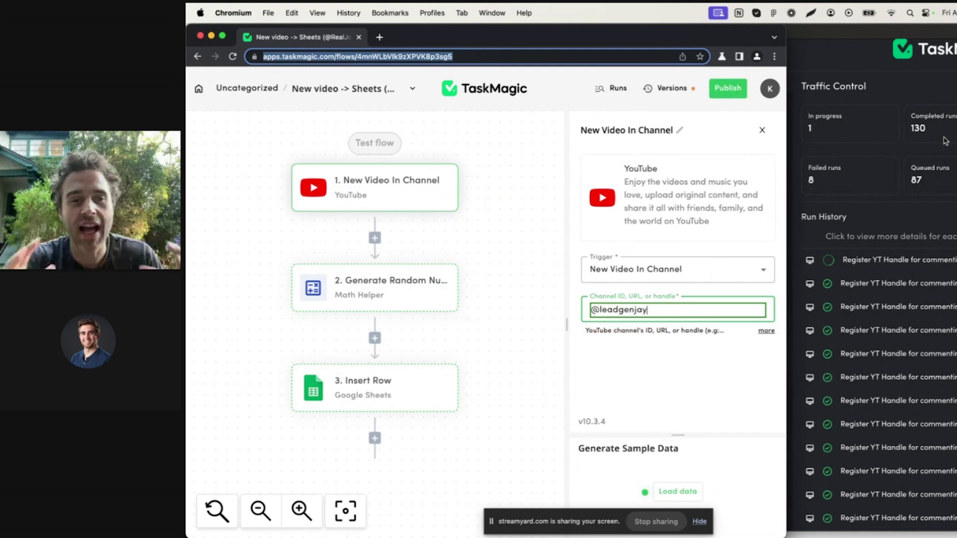
key(shift+Tab)
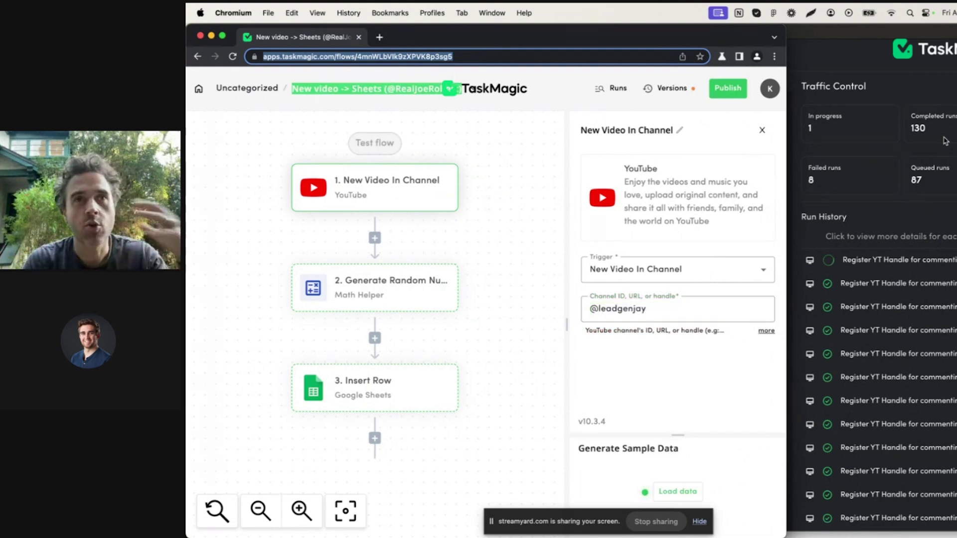
key(BackSpace)
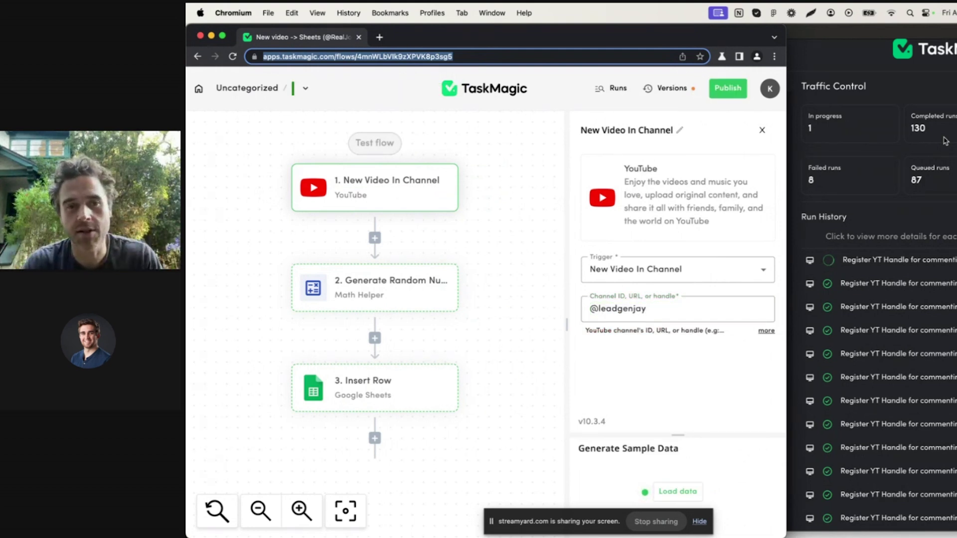
key(super+v)
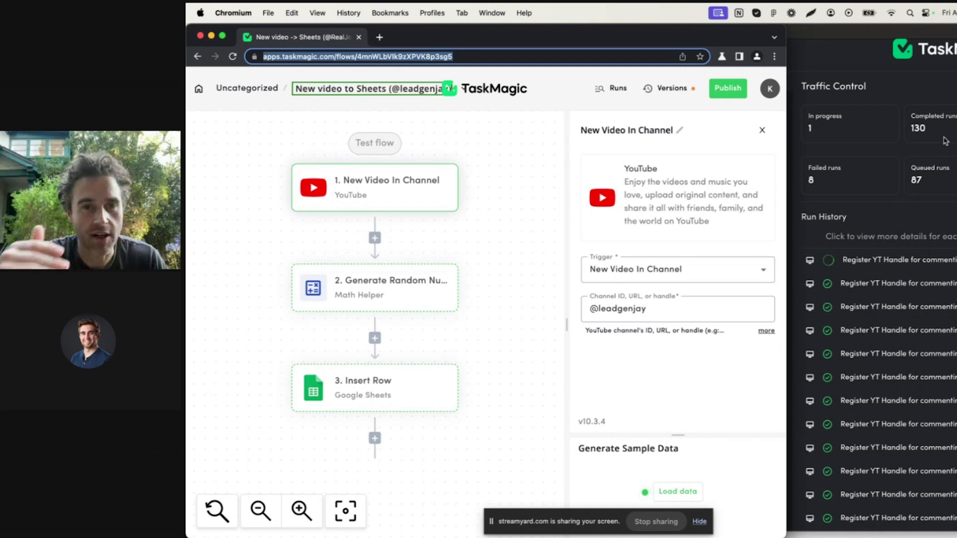
key(Return)
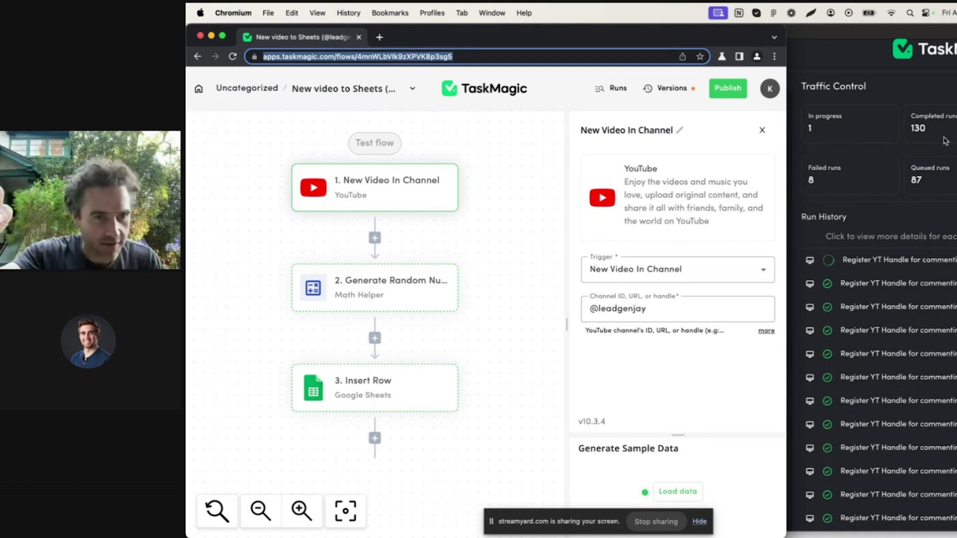
click(945, 141)
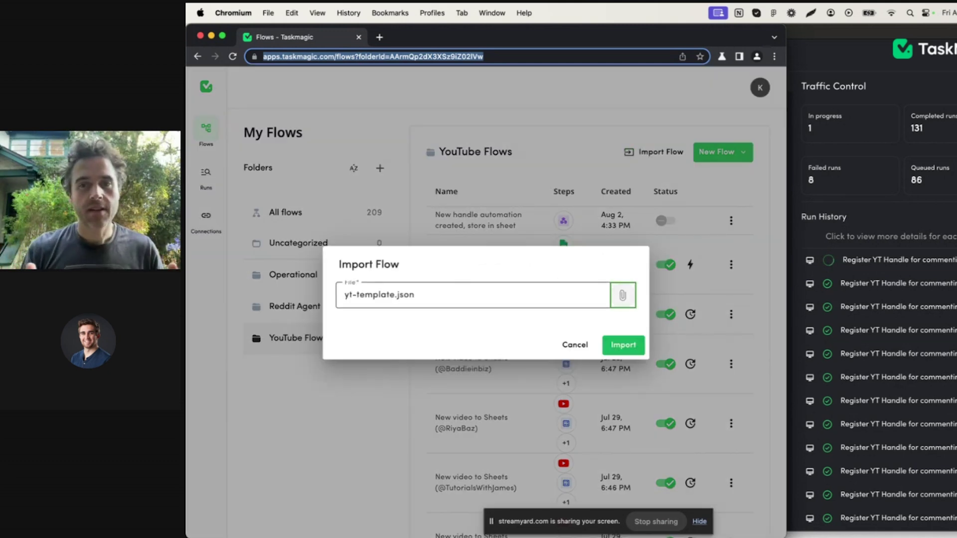
key(Return)
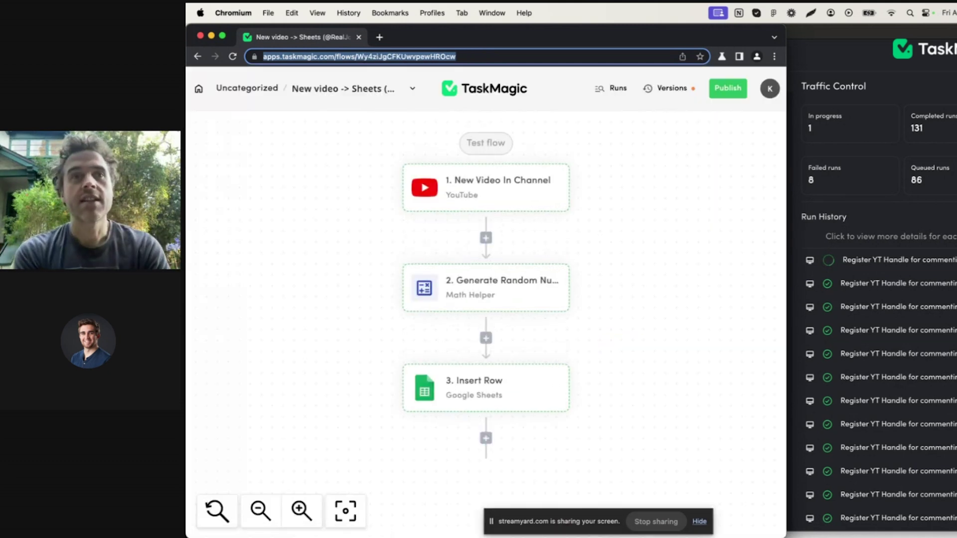
click(498, 179)
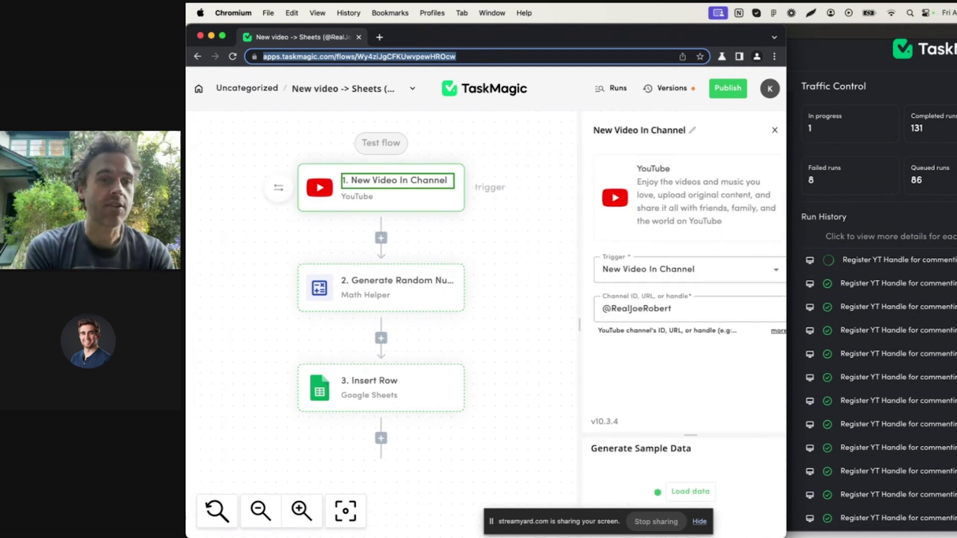
click(677, 308)
key(super+a)
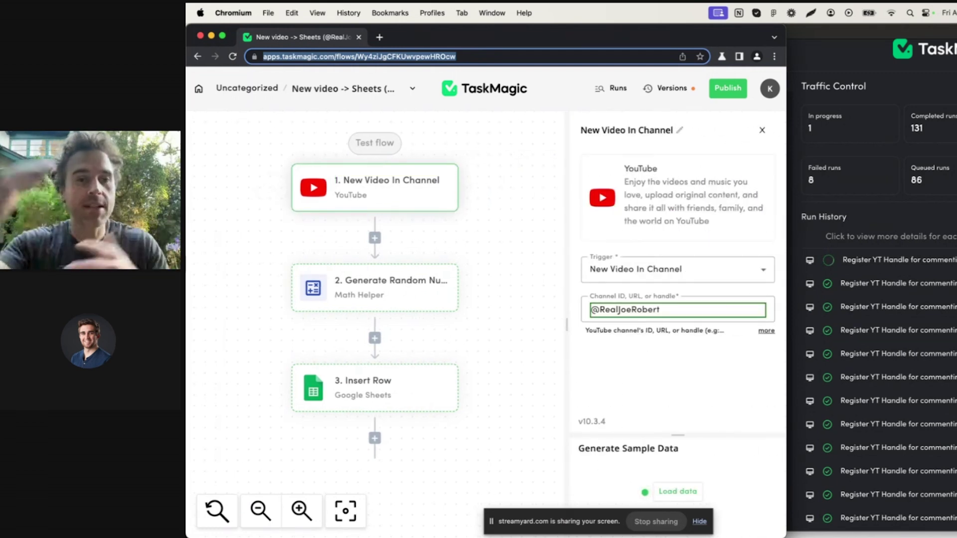
key(BackSpace)
text(@chipstockinvestor)
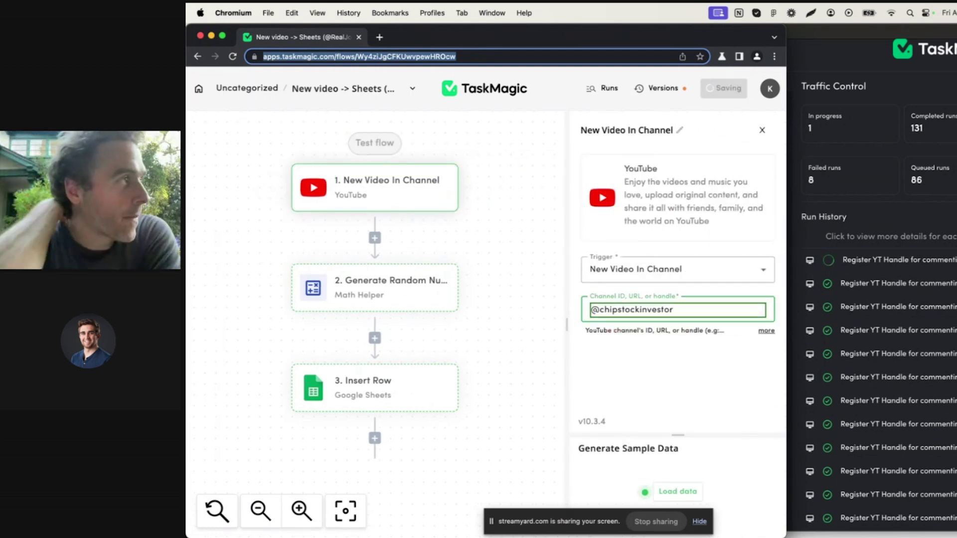
click(346, 88)
click(346, 88)
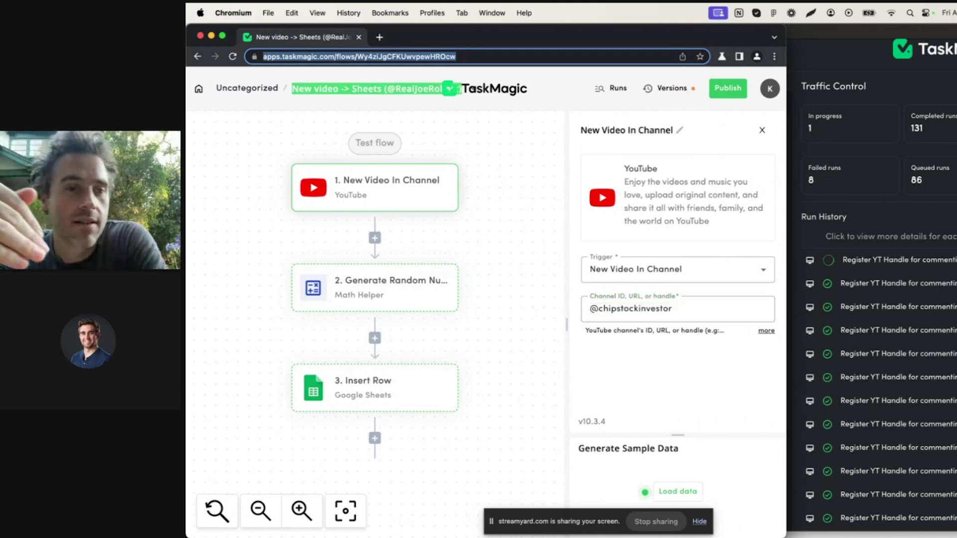
key(super+Tab)
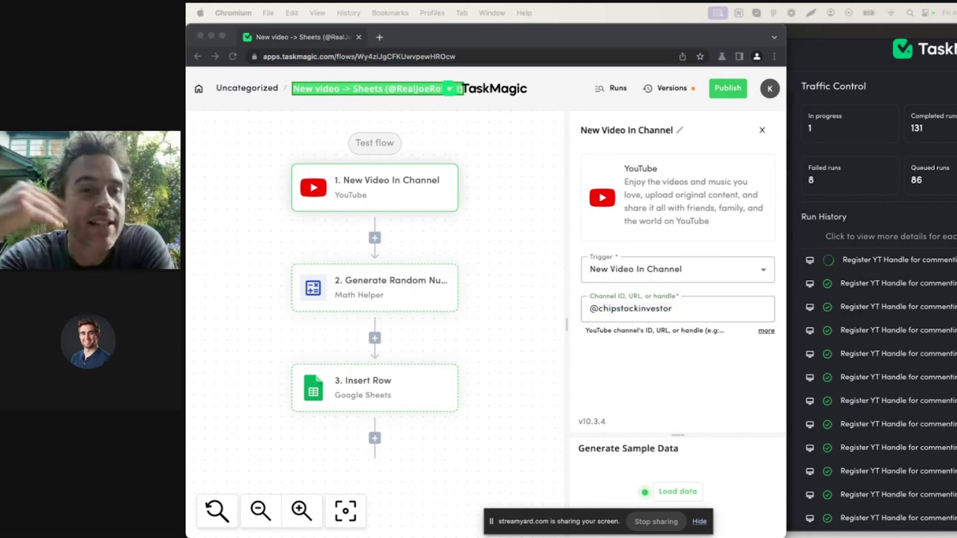
key(BackSpace)
text(New video to Sheets (@chipstockinvestor))
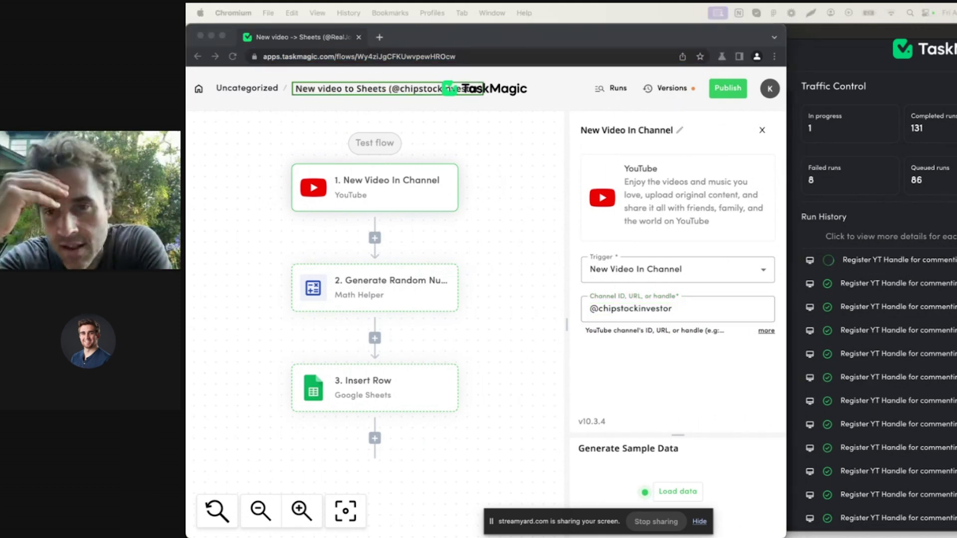
key(Return)
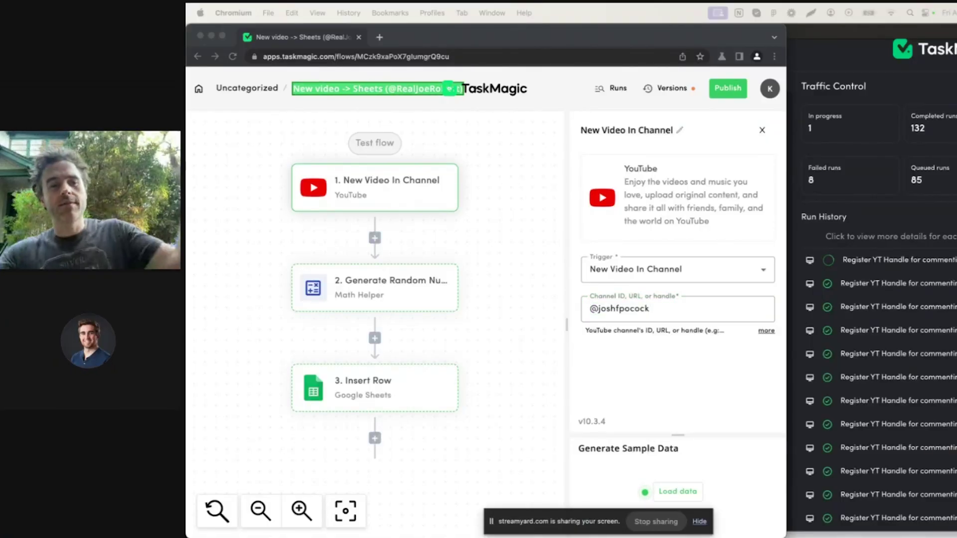
key(BackSpace)
text(New video to Sheets (@joshfpocock))
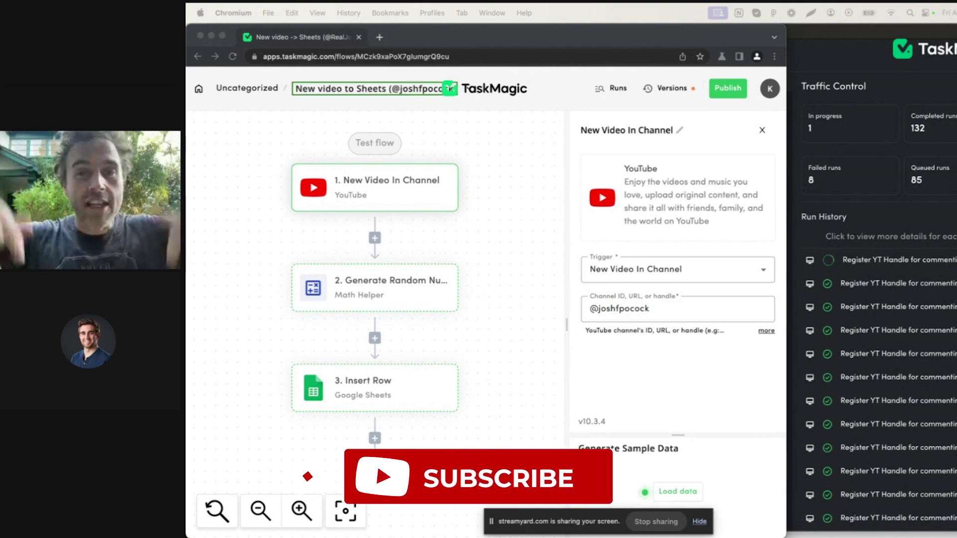
key(Return)
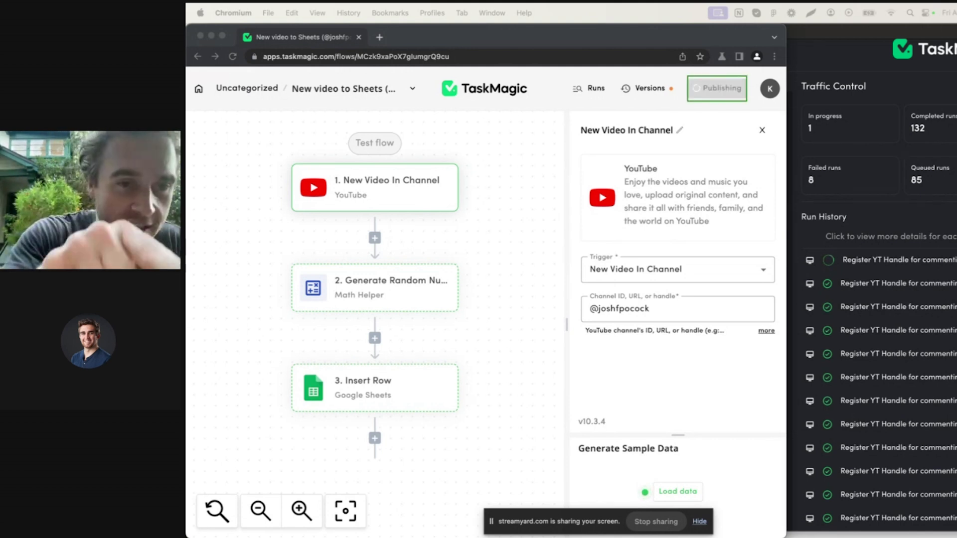
key(super+Tab)
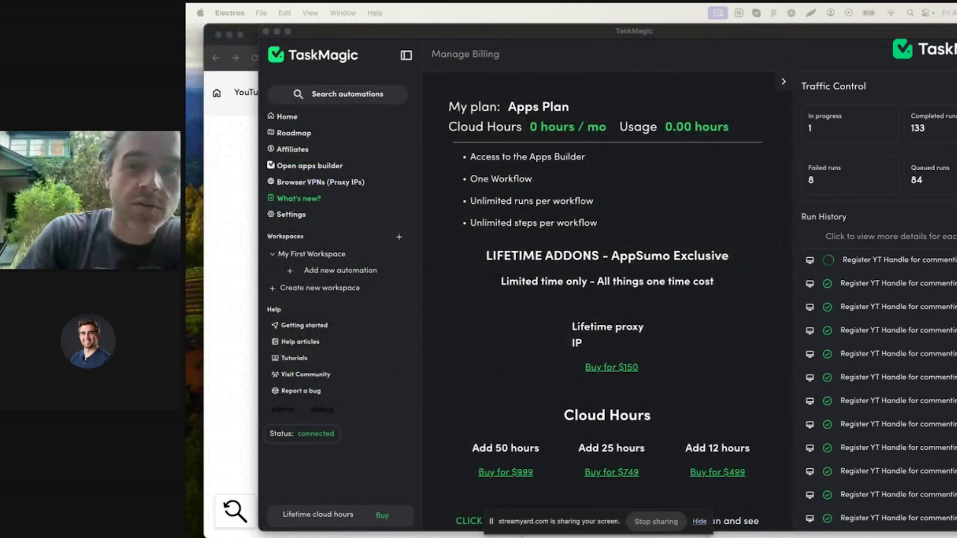
key(super+Tab)
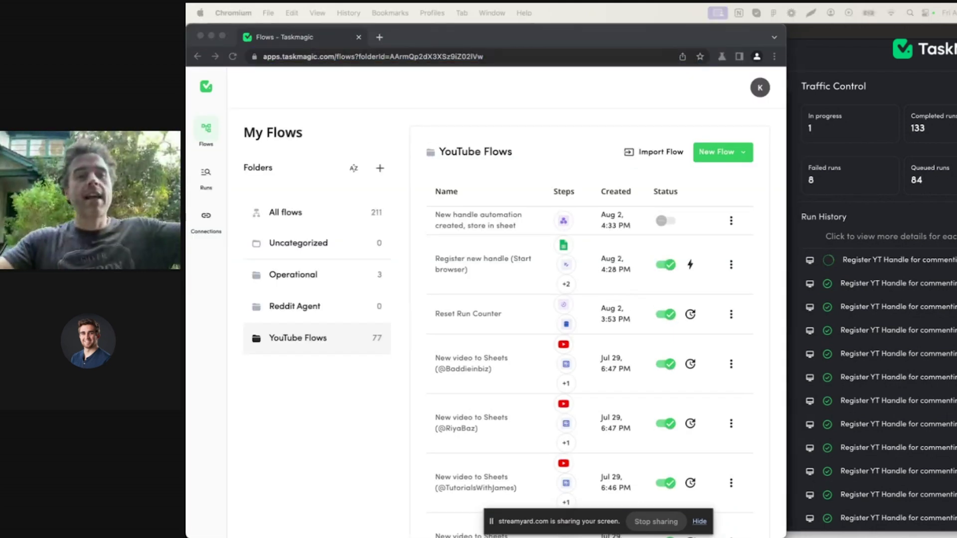